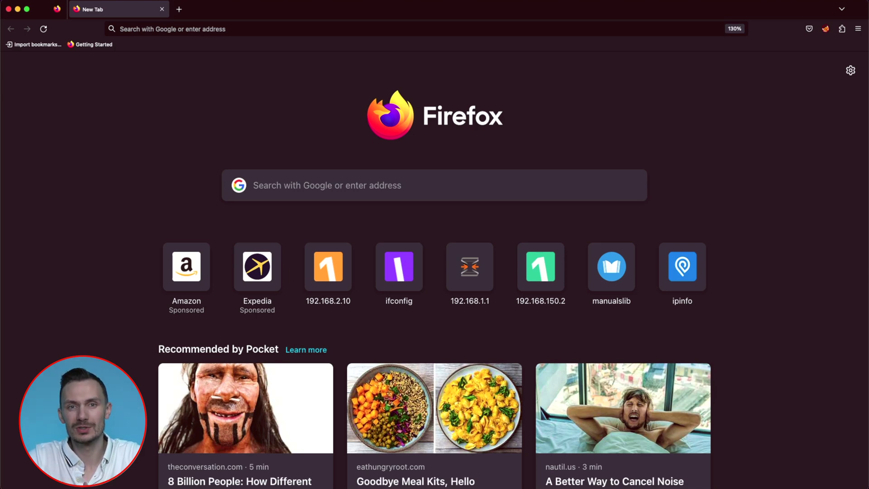
key(super+equal)
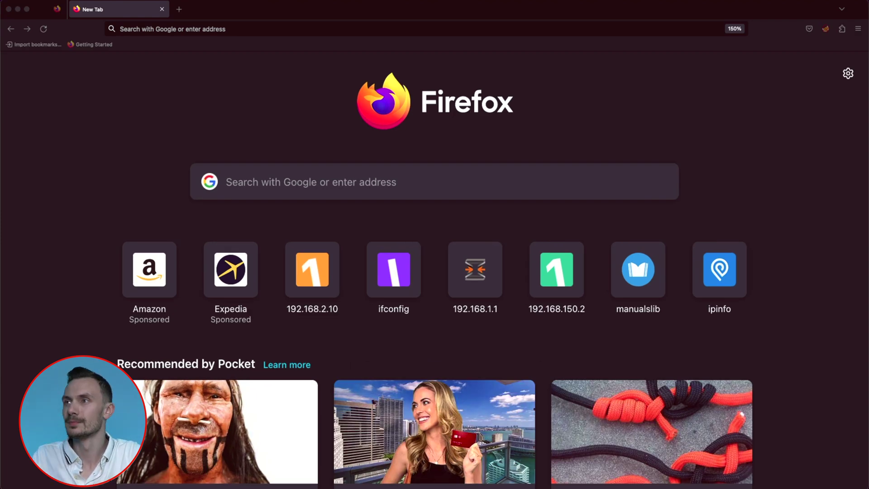
click(141, 29)
text(https://192.168.1.1)
key(Return)
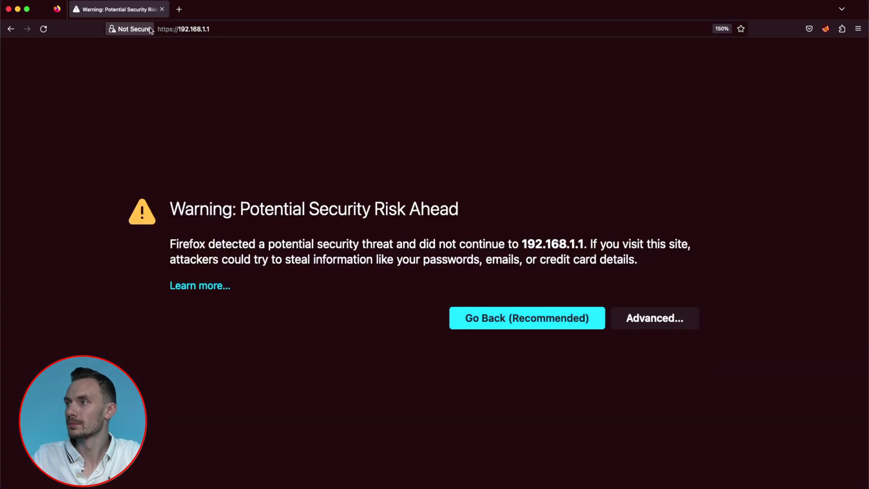
Bypass the certificate warning, log in, and open the Network > Firewall page
click(654, 318)
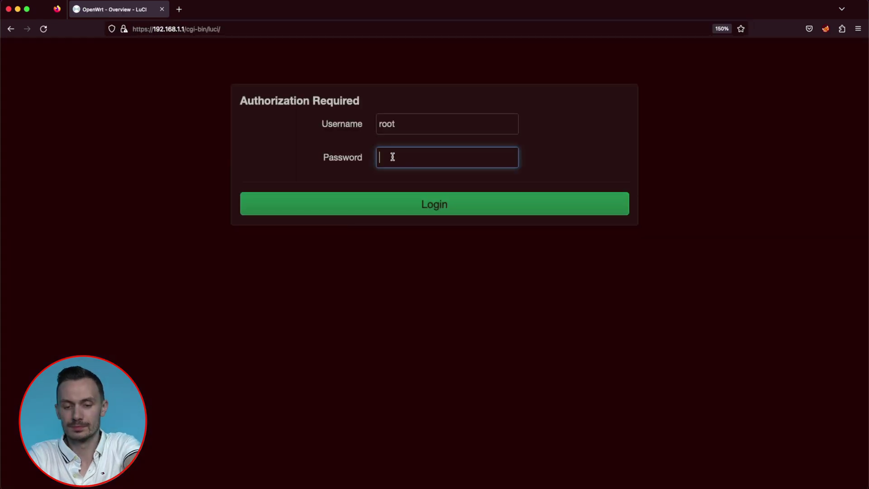
key(Return)
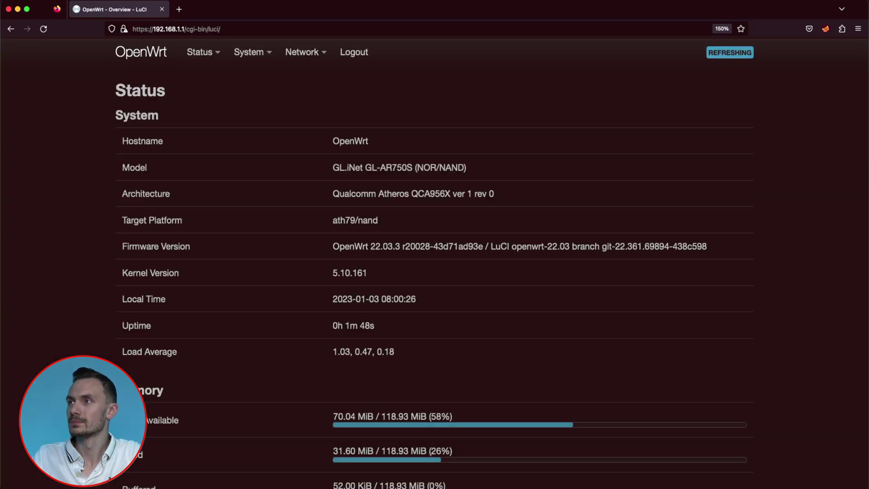
mouse_move(302, 52)
click(303, 188)
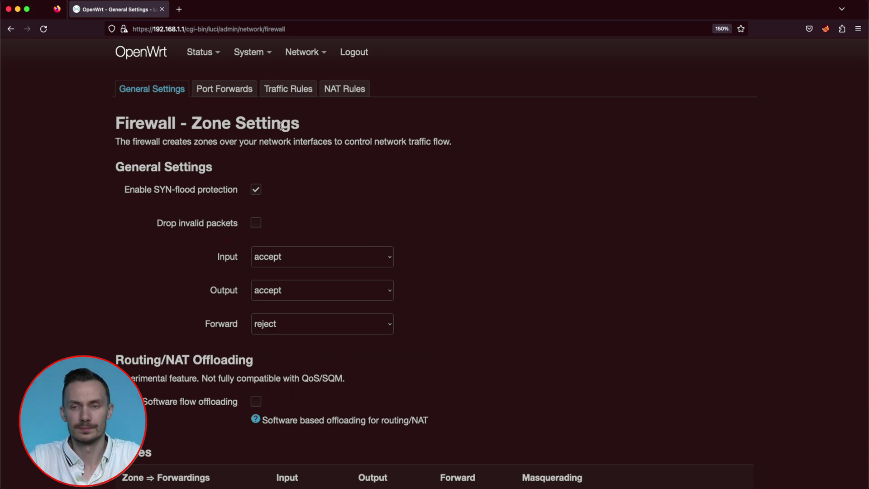
Scroll down to the Zones table on the Firewall page
scroll(430, 196, down, 5)
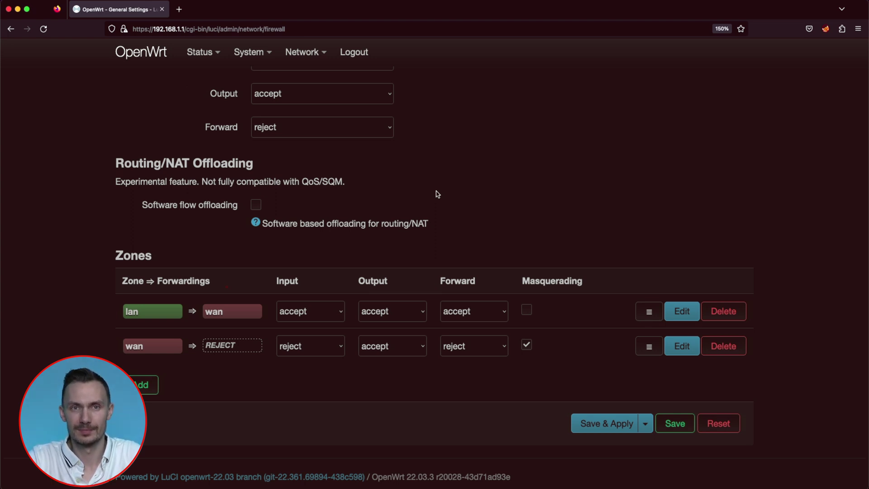
Open the lan zone's settings and untick Enable logging on this zone
click(682, 311)
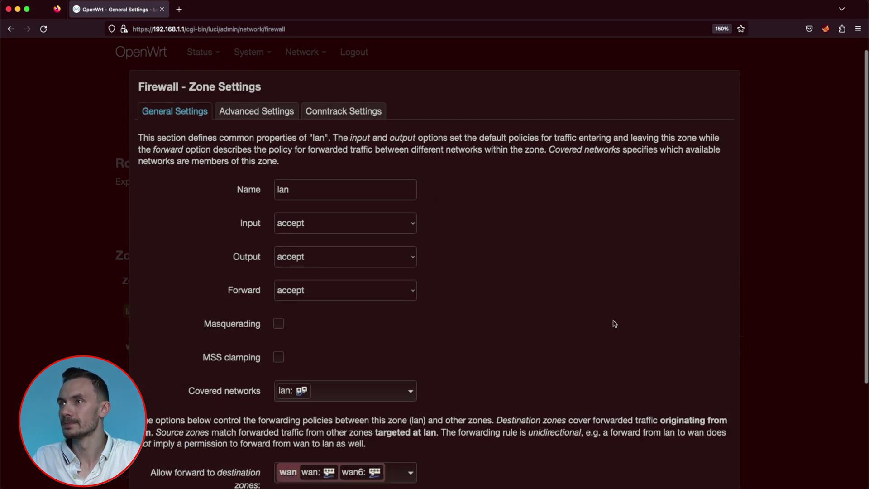
scroll(614, 323, down, 1)
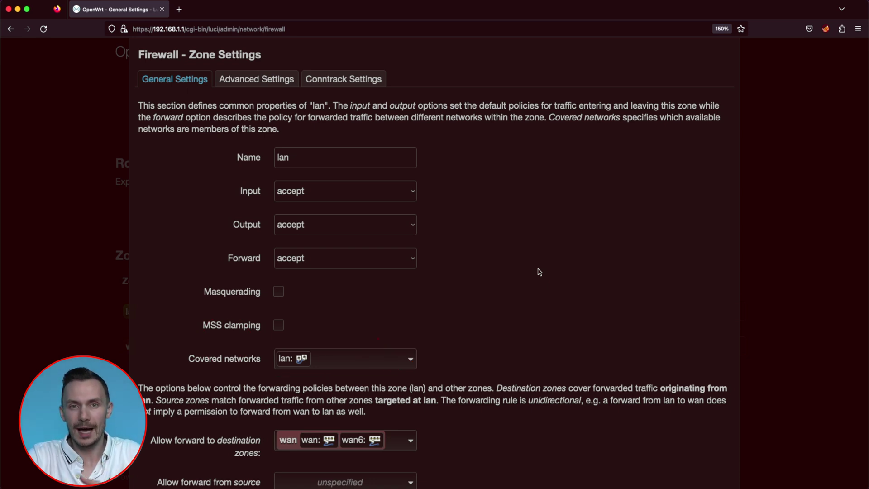
scroll(539, 272, down, 2)
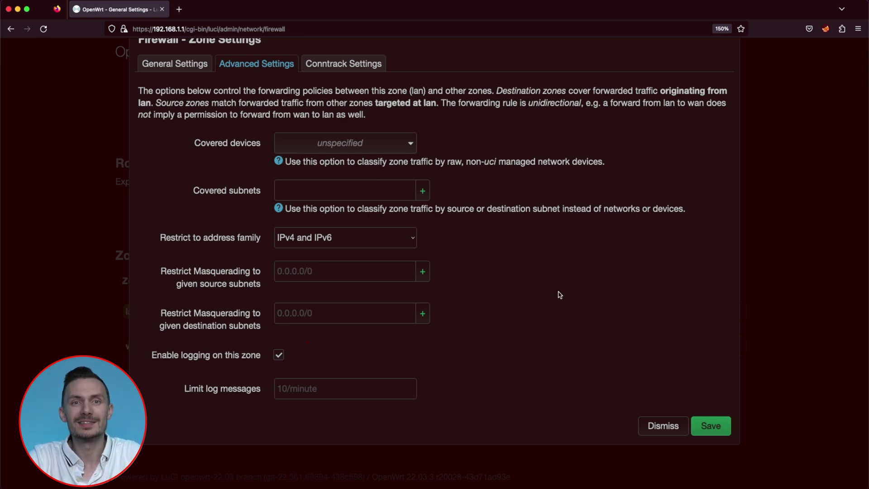
click(278, 355)
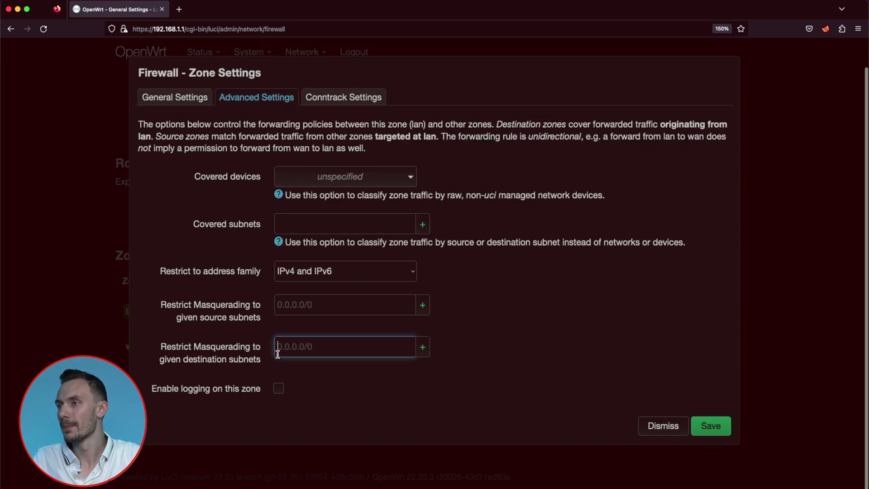
Re-enable lan zone logging, save and apply the firewall, then open the wan zone settings
click(278, 388)
click(710, 458)
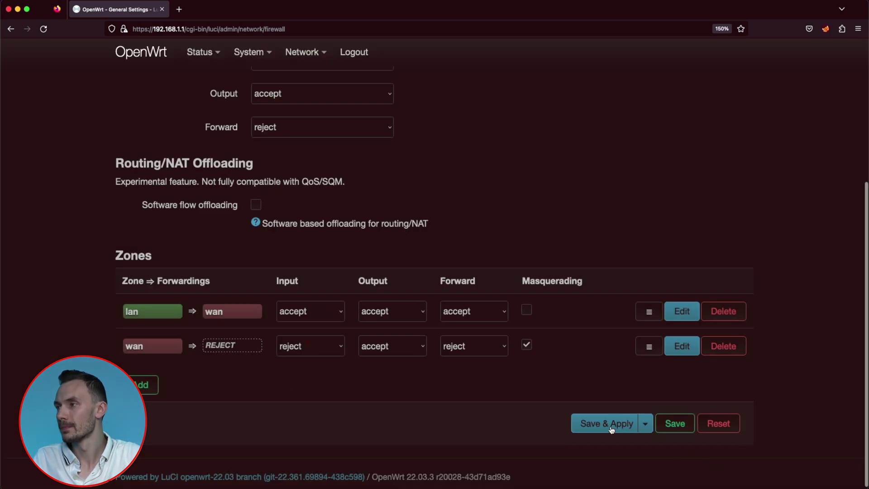
click(612, 423)
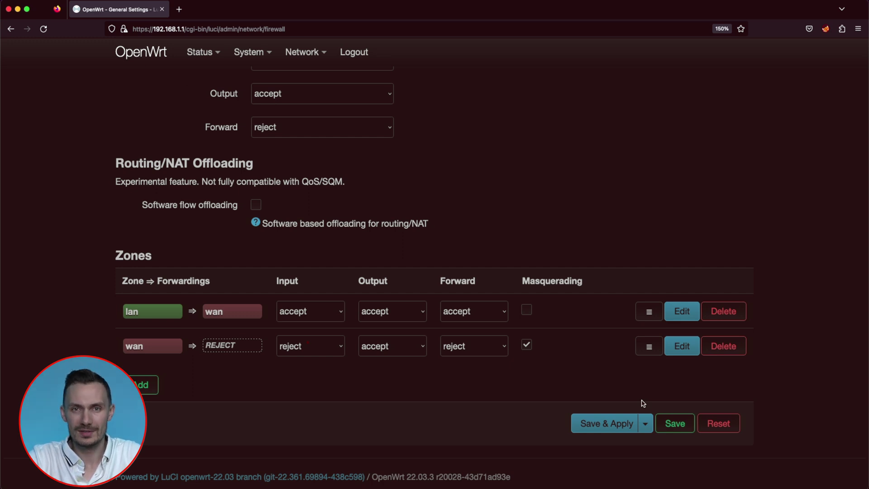
click(681, 347)
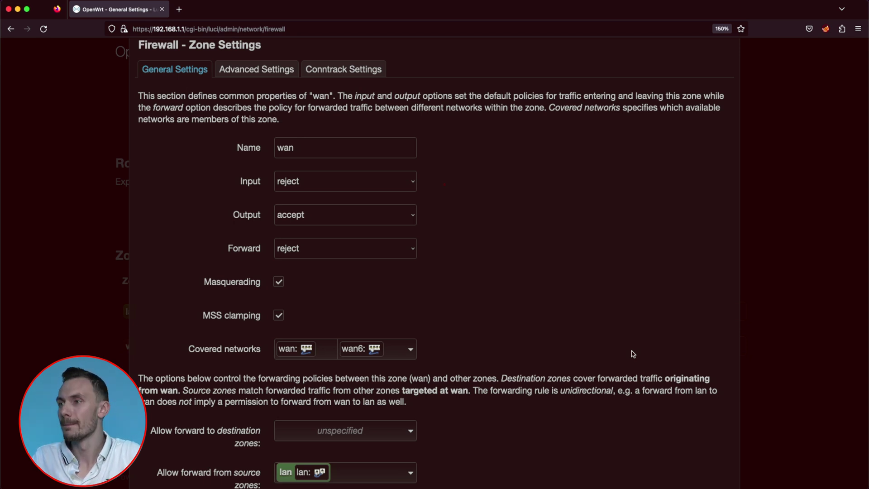
scroll(633, 354, down, 2)
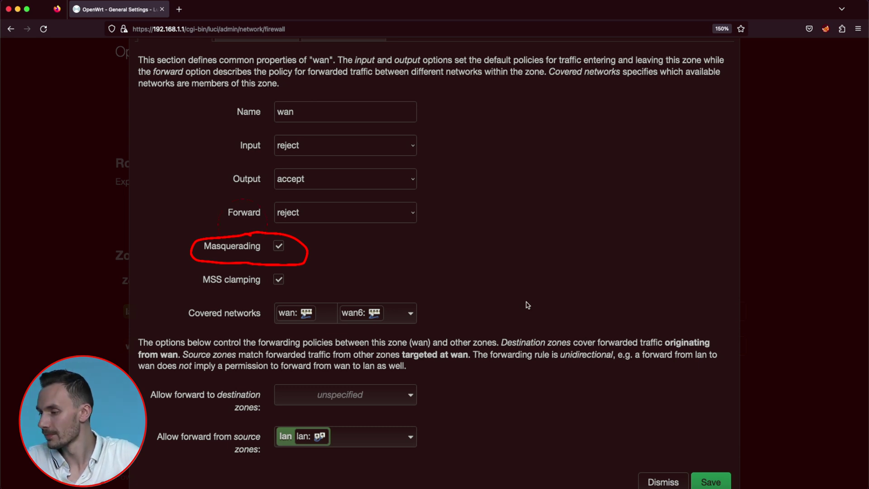
Dismiss the wan zone dialog without saving and scroll back to the page top
key(Escape)
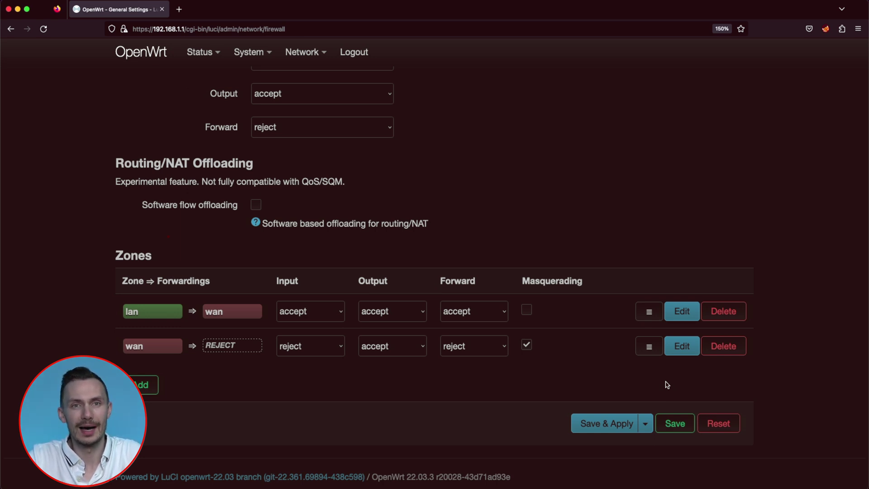
scroll(485, 229, up, 5)
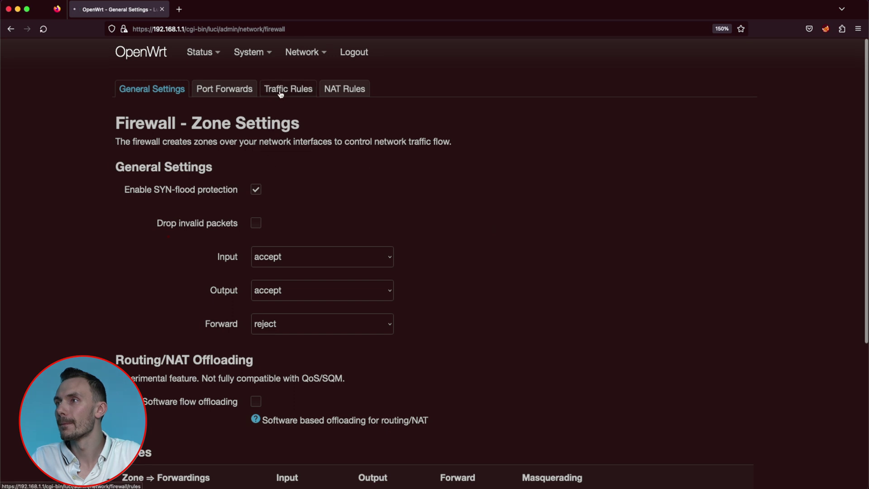
Switch to Traffic Rules and review default rules such as Allow-DHCP-Renew and Allow-Ping
click(288, 89)
scroll(779, 208, down, 2)
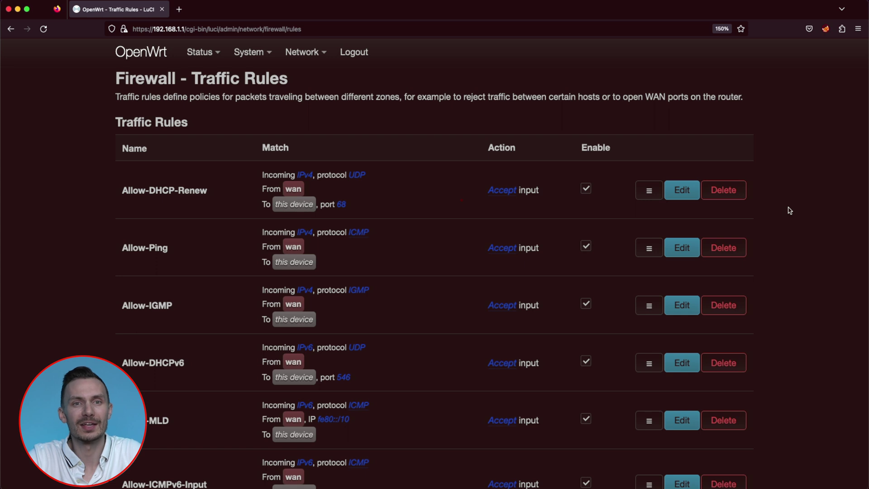
scroll(481, 212, down, 10)
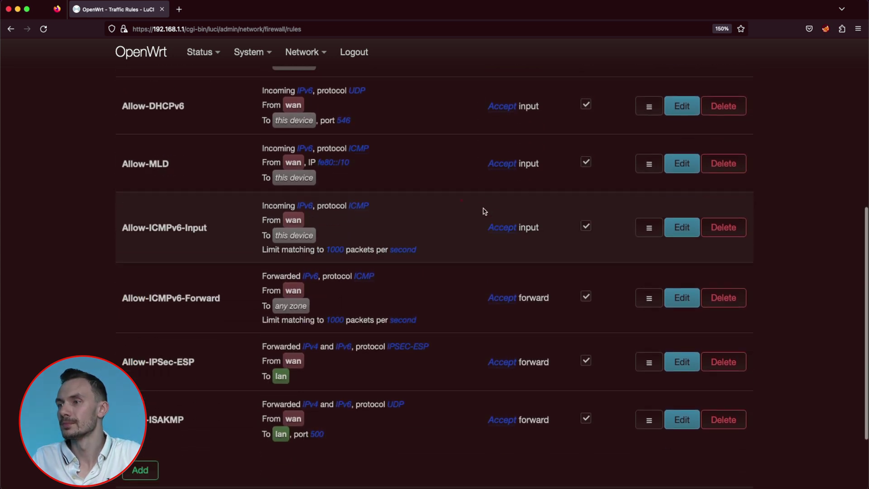
Add a new traffic rule named 'Drop Ping' matching only ICMP
click(138, 380)
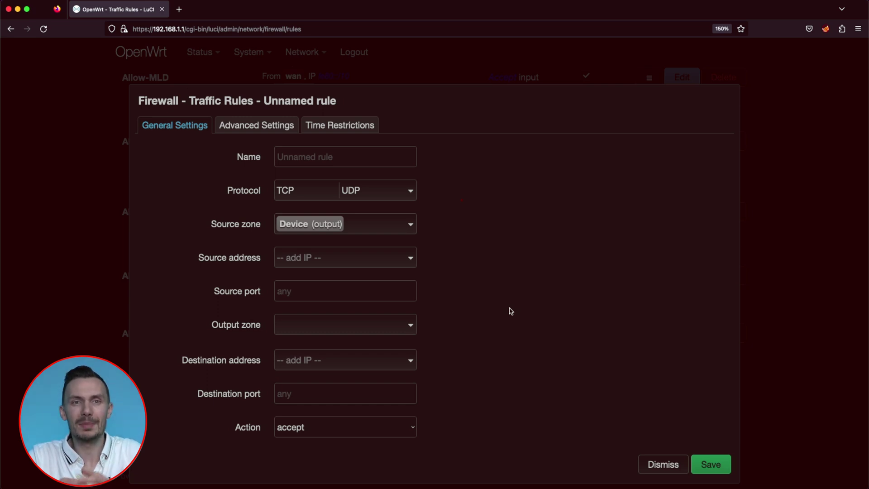
click(337, 161)
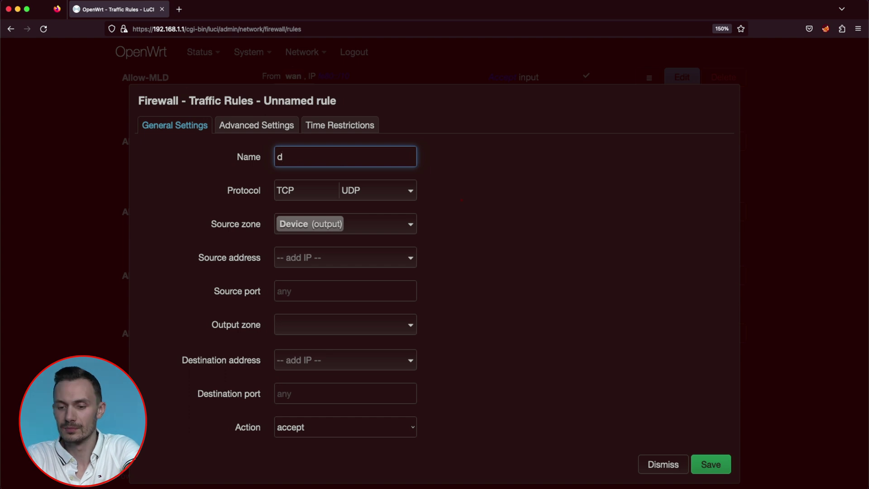
text(Drop Ping)
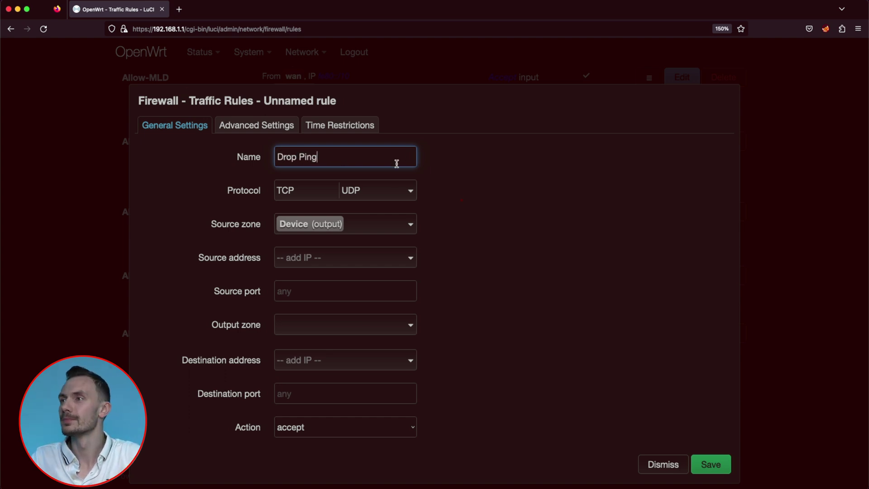
click(395, 181)
click(281, 242)
click(281, 260)
click(510, 256)
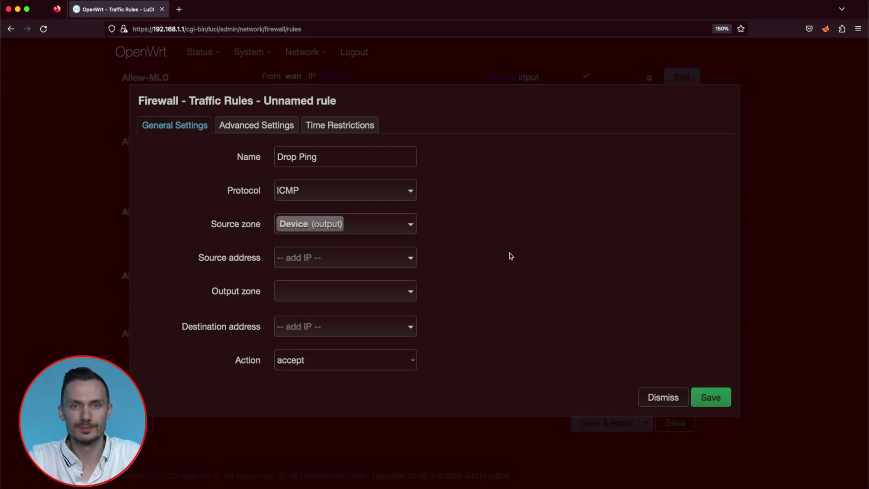
Set source zone lan, destination Device (input), action drop, and save the rule
click(397, 229)
click(287, 285)
click(501, 260)
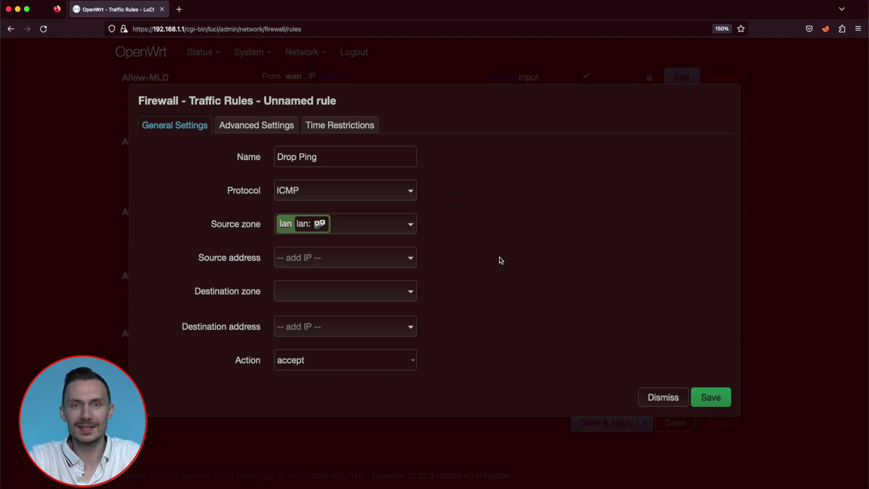
click(369, 291)
click(367, 311)
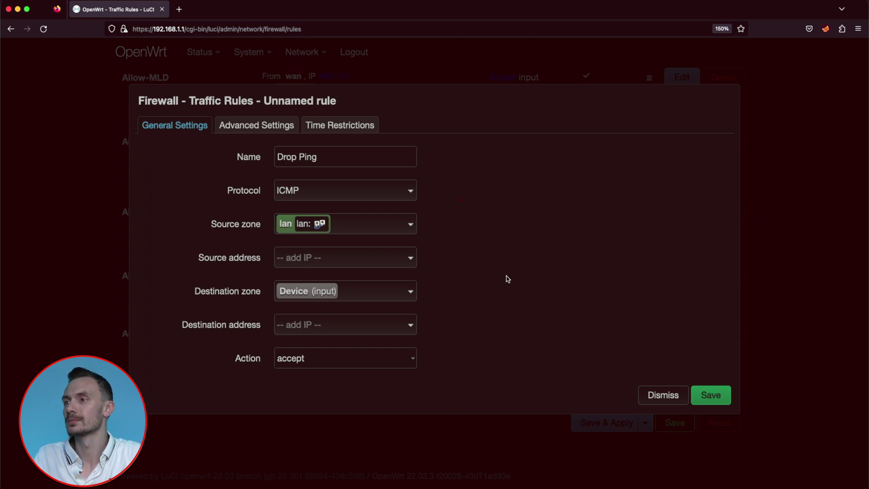
click(314, 367)
click(299, 341)
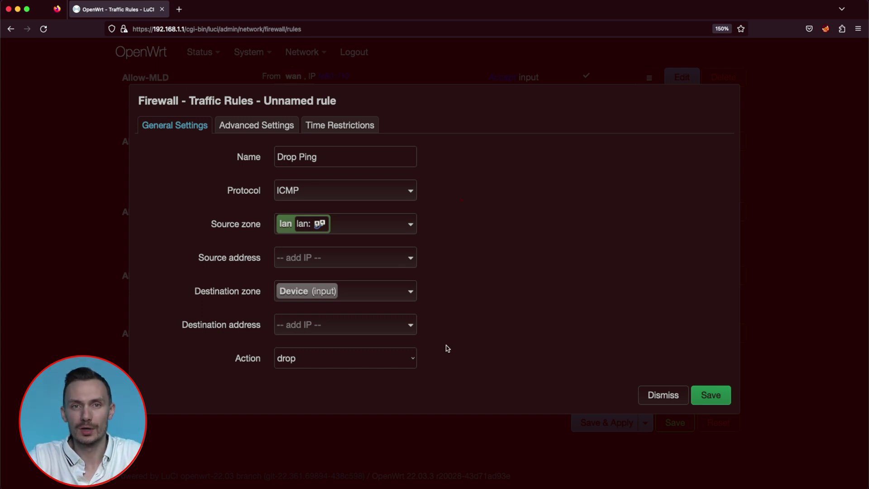
click(710, 395)
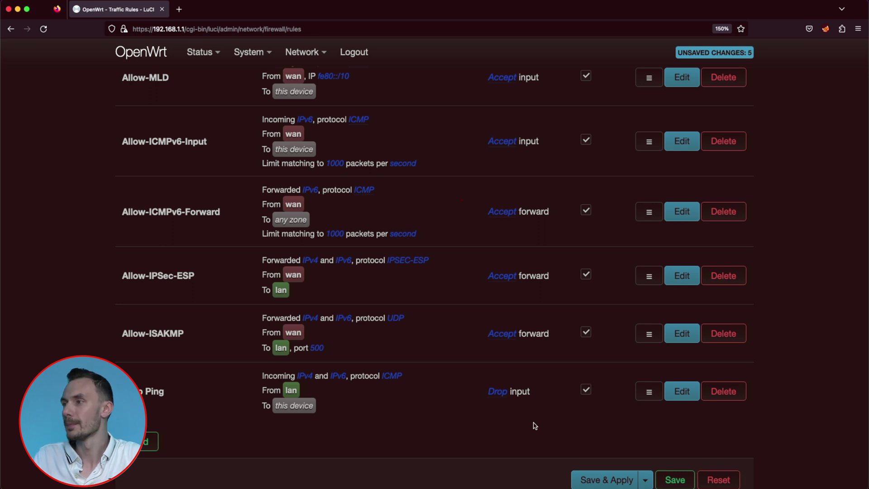
Add a new traffic rule named 'Drop HTTP' matching only TCP
click(145, 442)
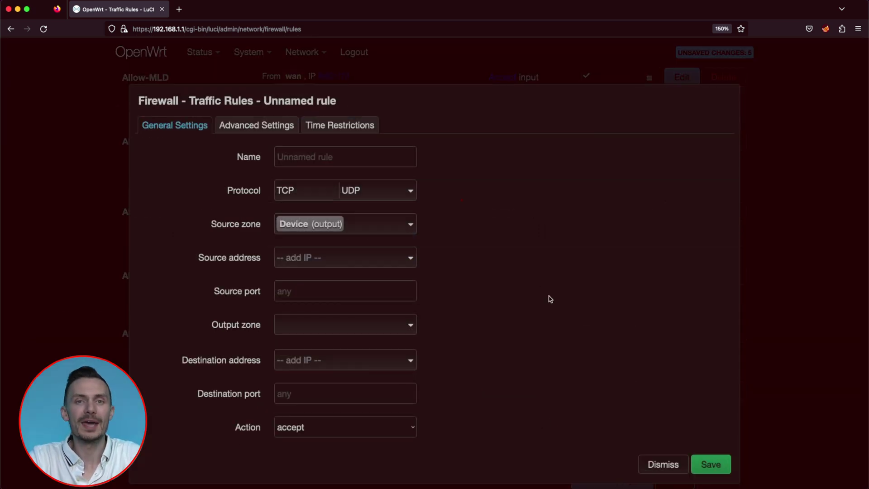
click(336, 159)
text(Drop HTTP)
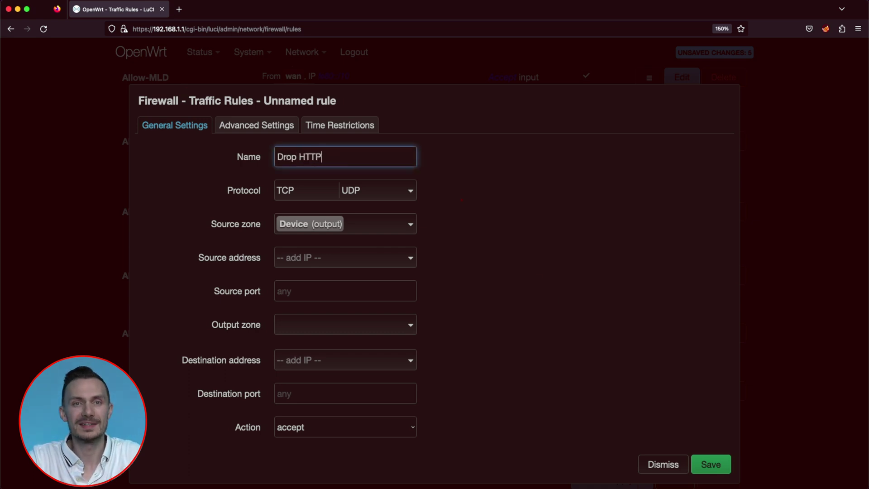
click(378, 189)
click(293, 240)
click(505, 220)
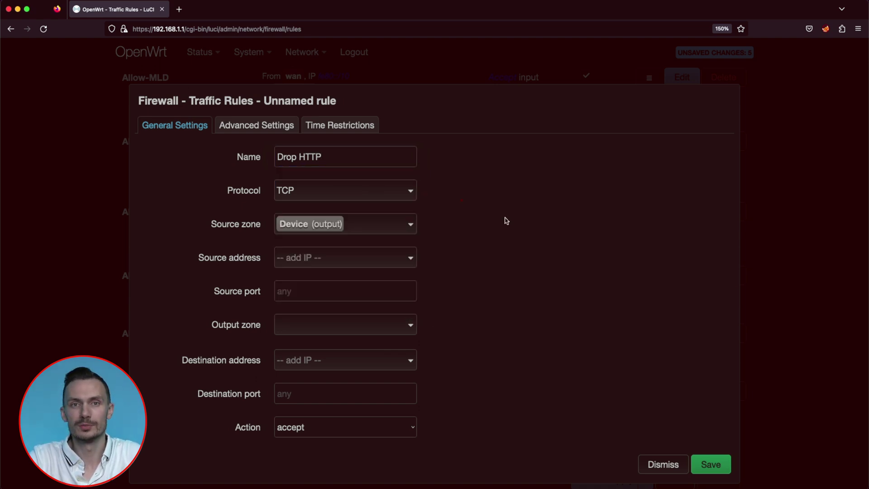
Set source zone lan, destination Device (input), and destination port 80
click(351, 225)
click(317, 288)
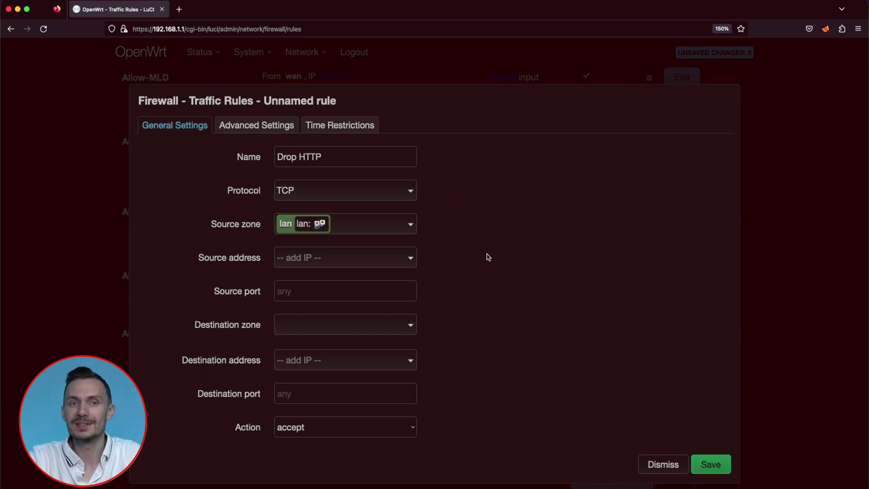
click(324, 323)
click(324, 345)
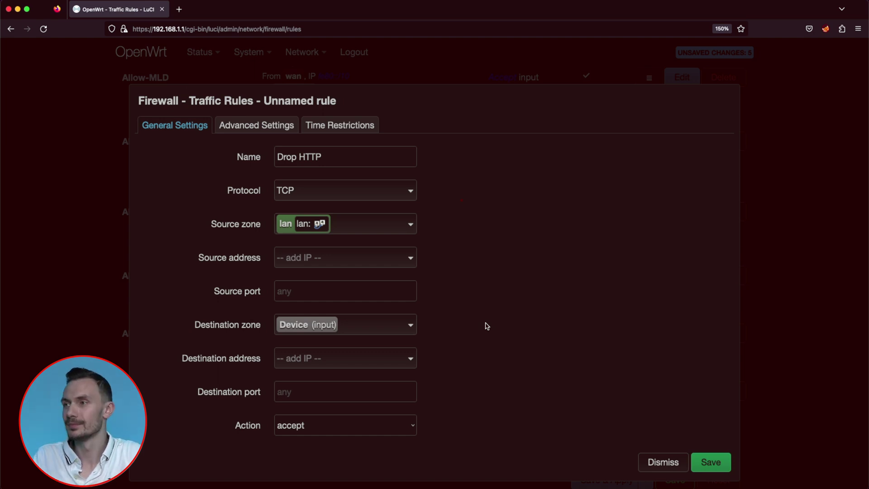
click(355, 388)
text(80)
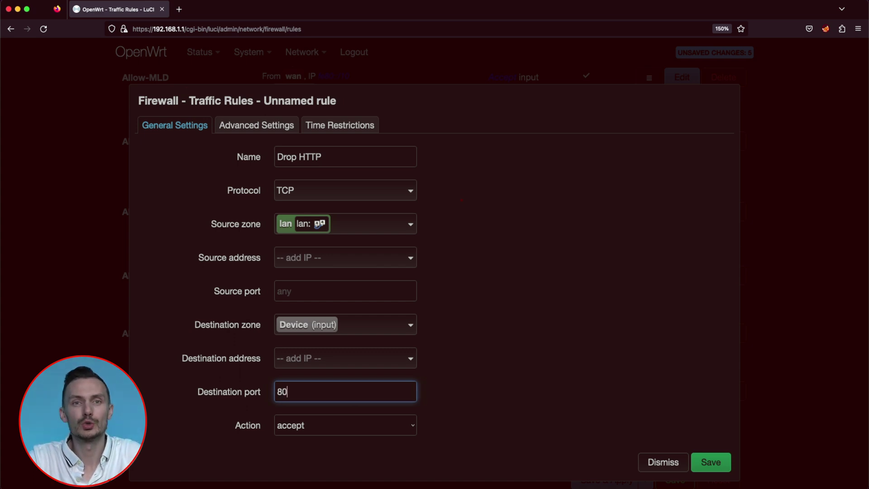
Set the action to drop, save the rule, and apply all pending firewall changes
click(344, 428)
click(290, 312)
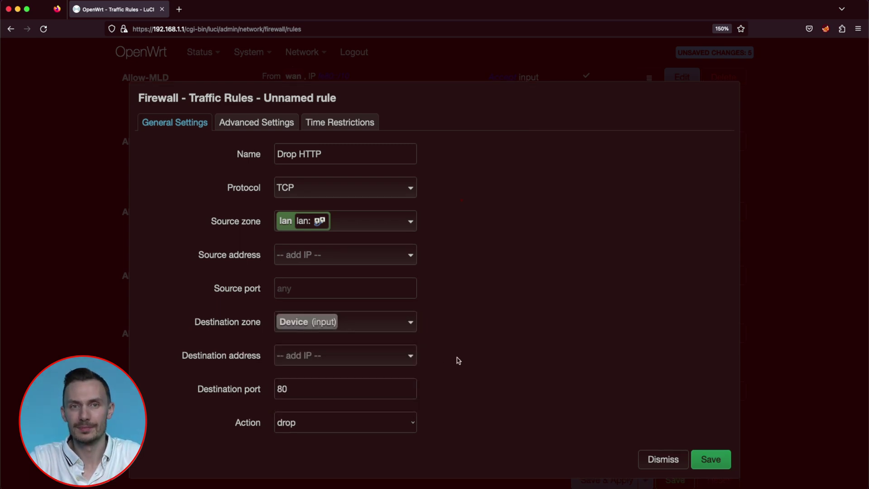
click(709, 458)
scroll(486, 428, down, 3)
click(593, 422)
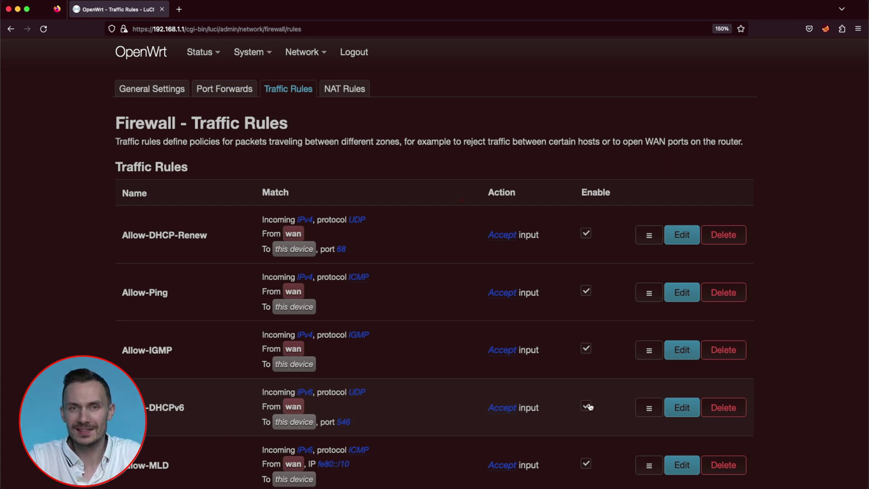
key(ctrl+Right)
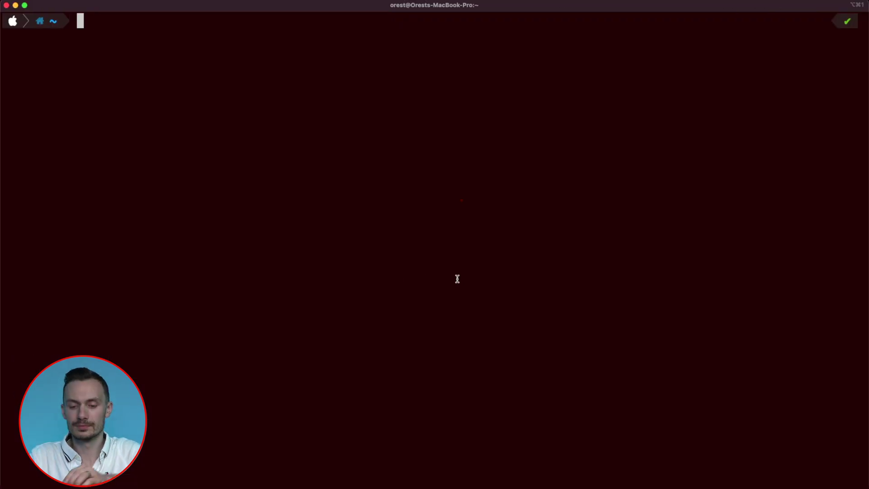
text(ssh root@192.168.1.1)
key(Return)
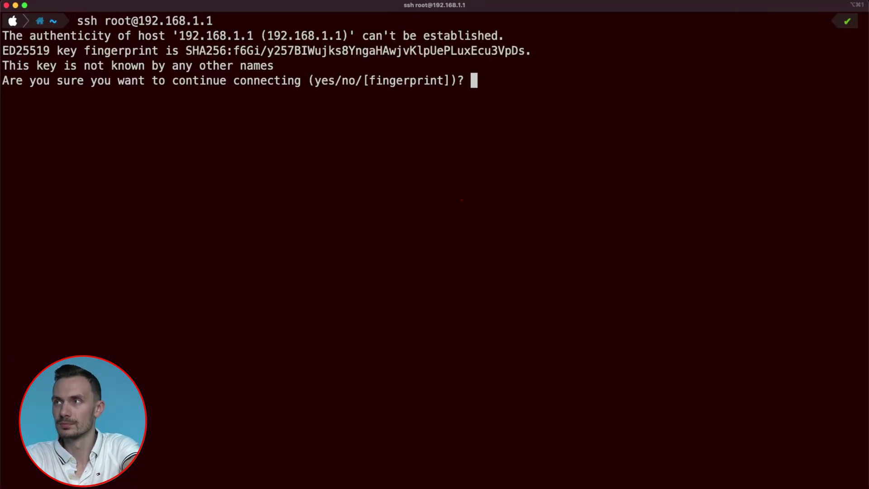
text(yes)
key(Return)
key(Return)
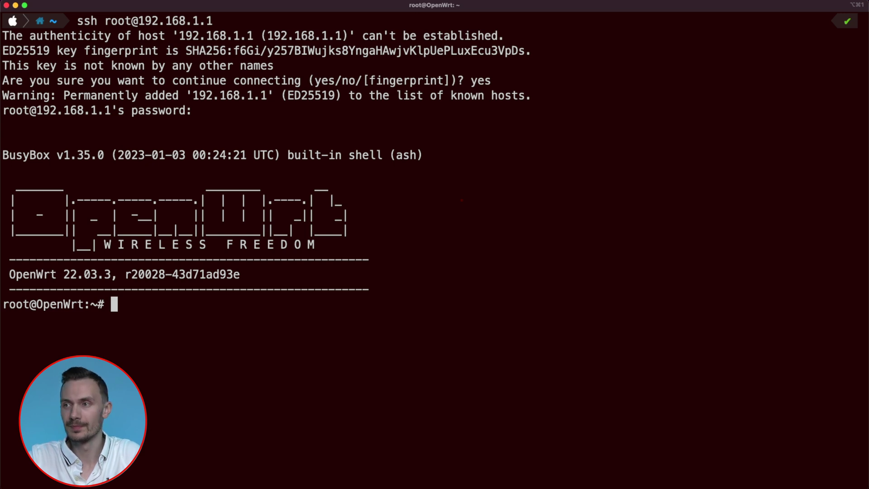
Follow the router's live system log with logread -f
text(logread -f)
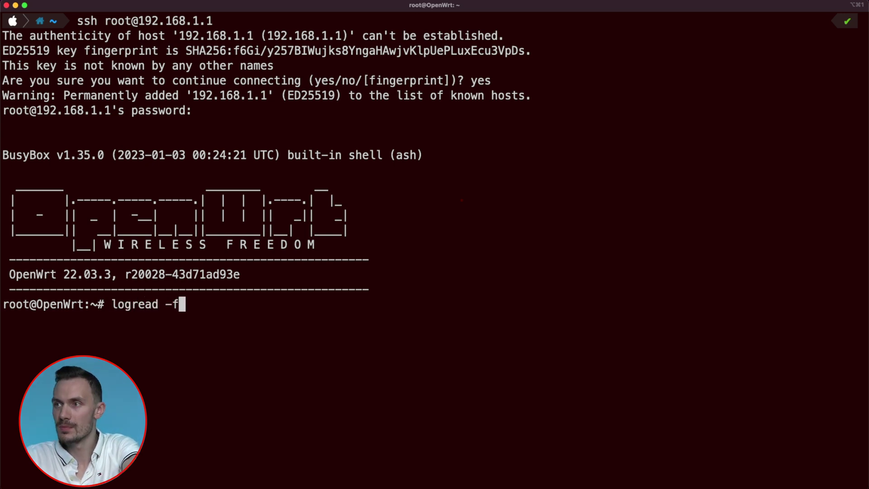
key(Return)
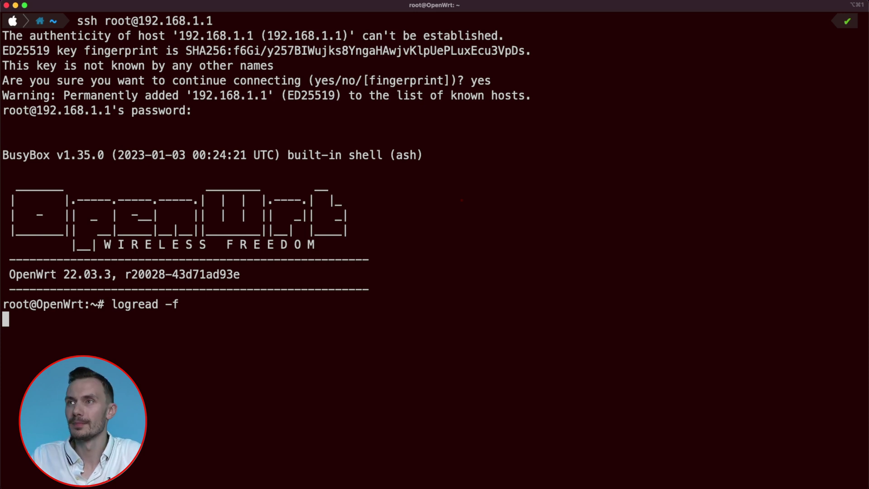
key(super+t)
Ping 192.168.1.1 locally, stop it to confirm 100% loss, then return to the log tab
text(ping 192.168.1.1)
key(Return)
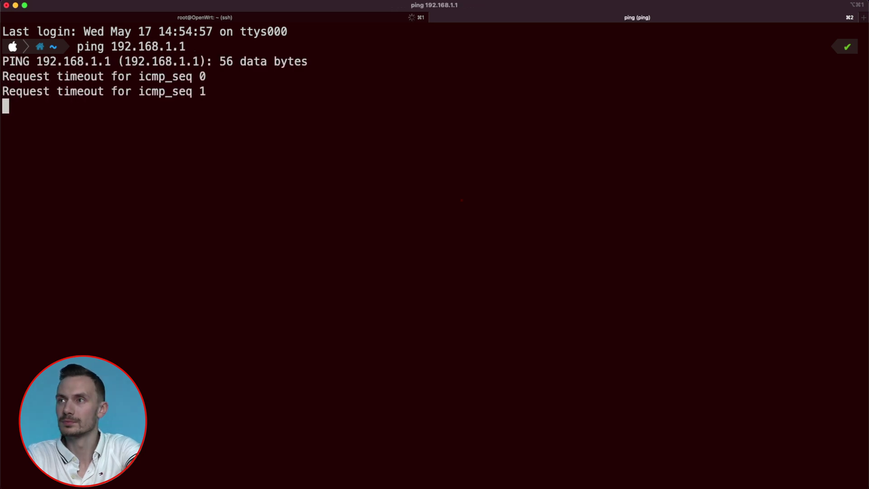
key(ctrl+c)
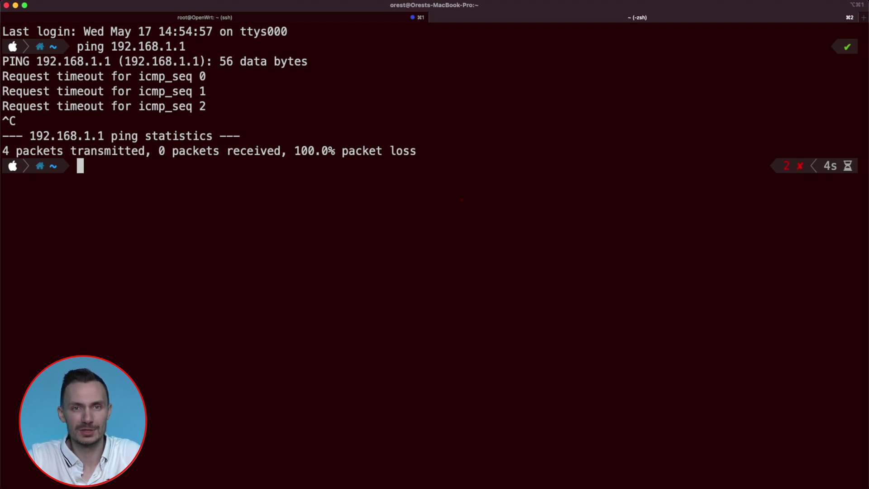
key(super+1)
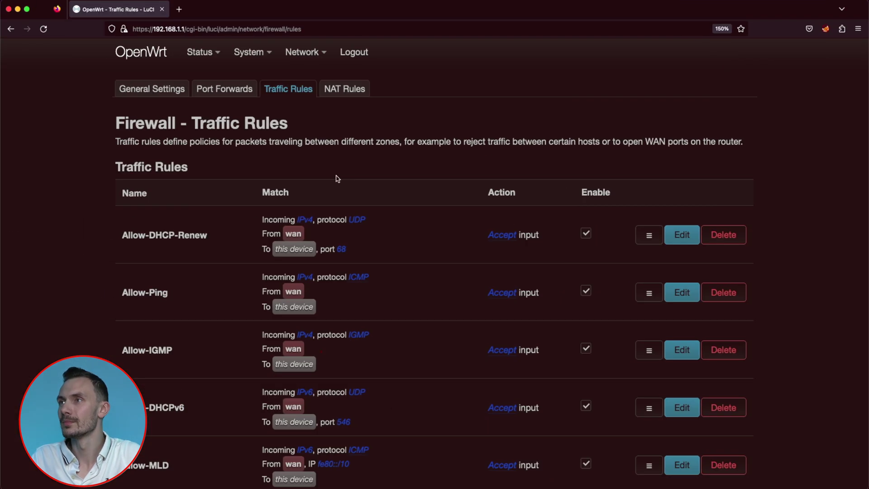
key(super+t)
text(http://192.168.1.1)
key(Return)
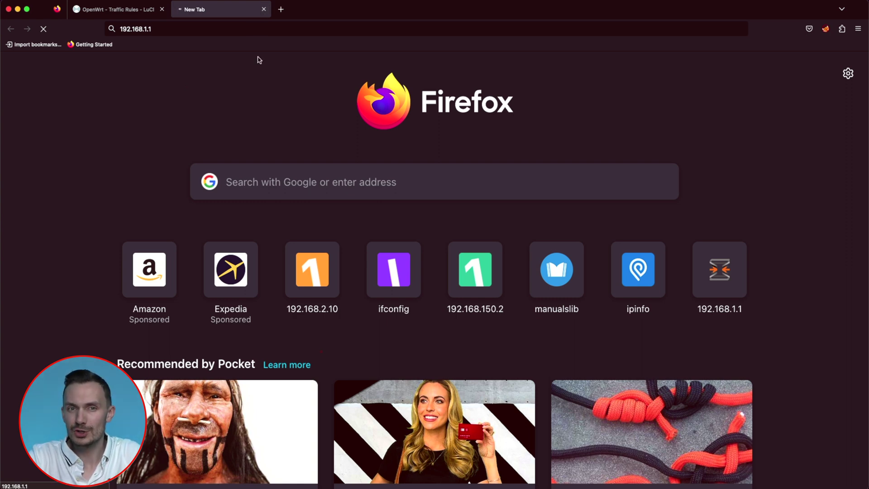
click(263, 9)
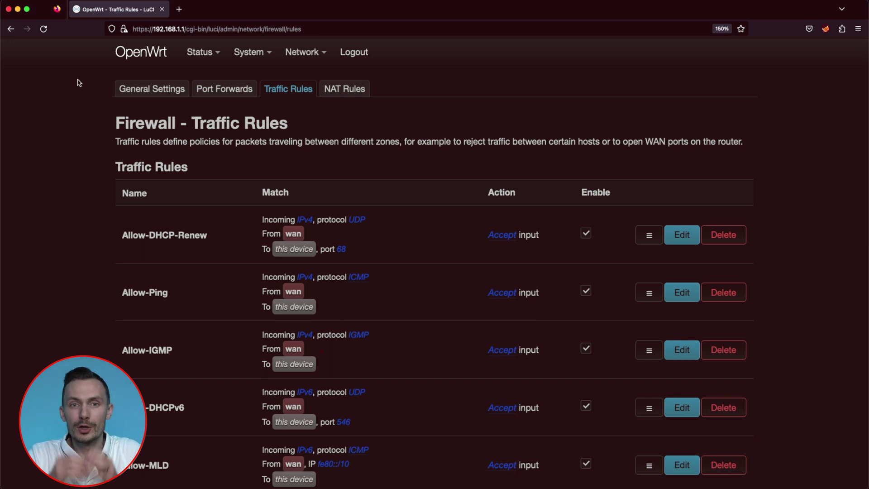